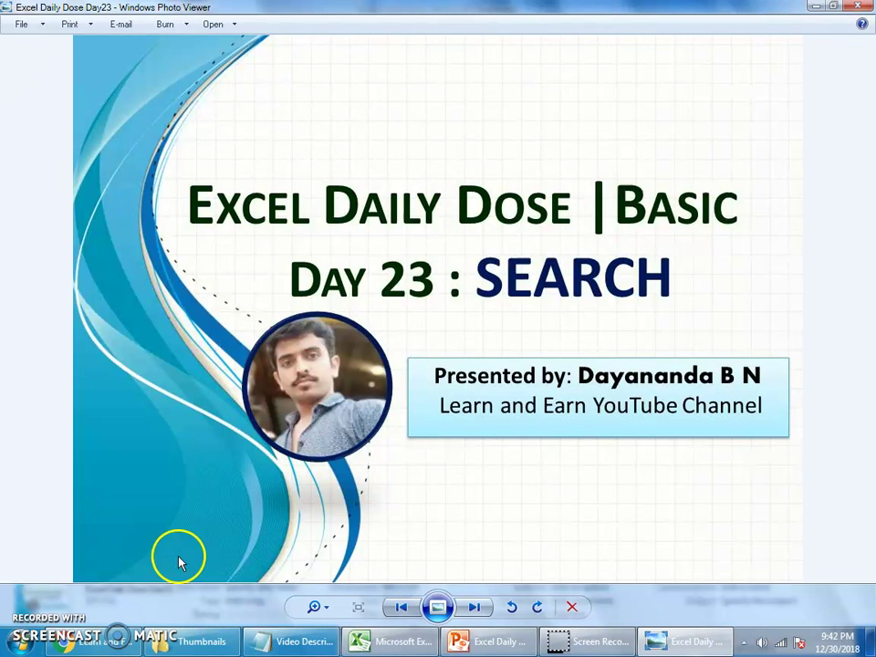
# - Switch from the Day 23 SEARCH title slide to the Excel Daily Dose YouTube Videos page
pyautogui.click(124, 637)
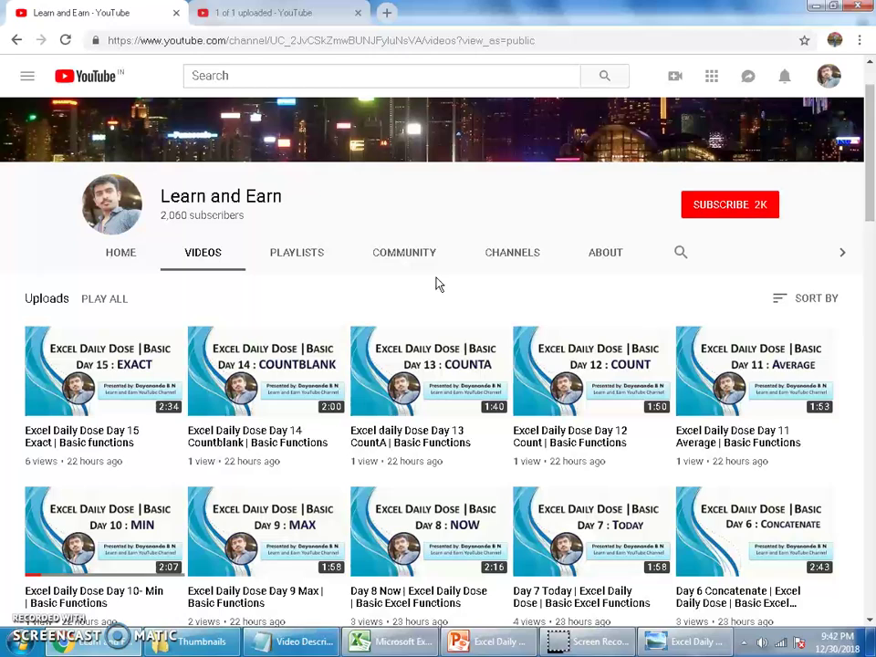
pyautogui.click(397, 642)
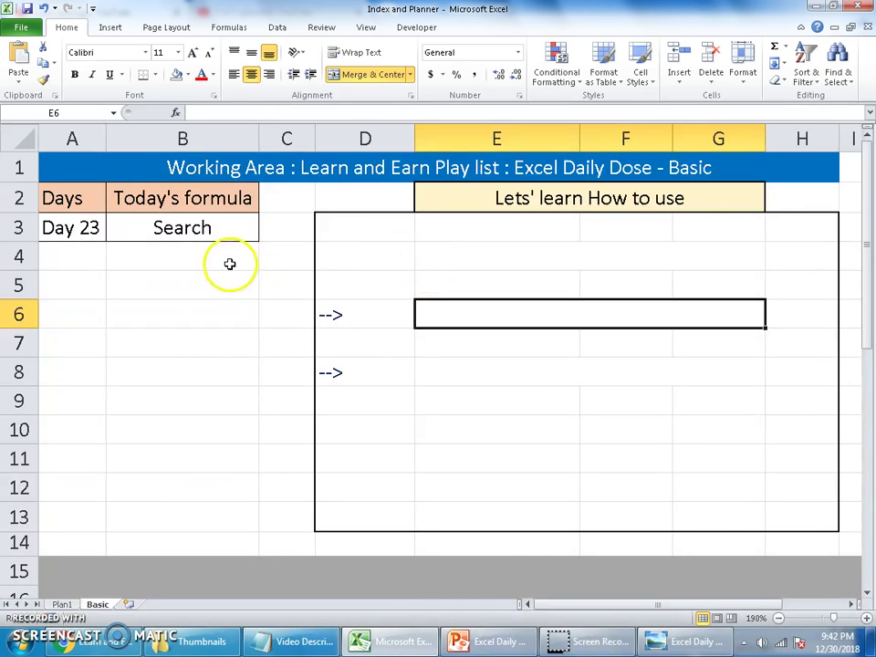
pyautogui.click(231, 229)
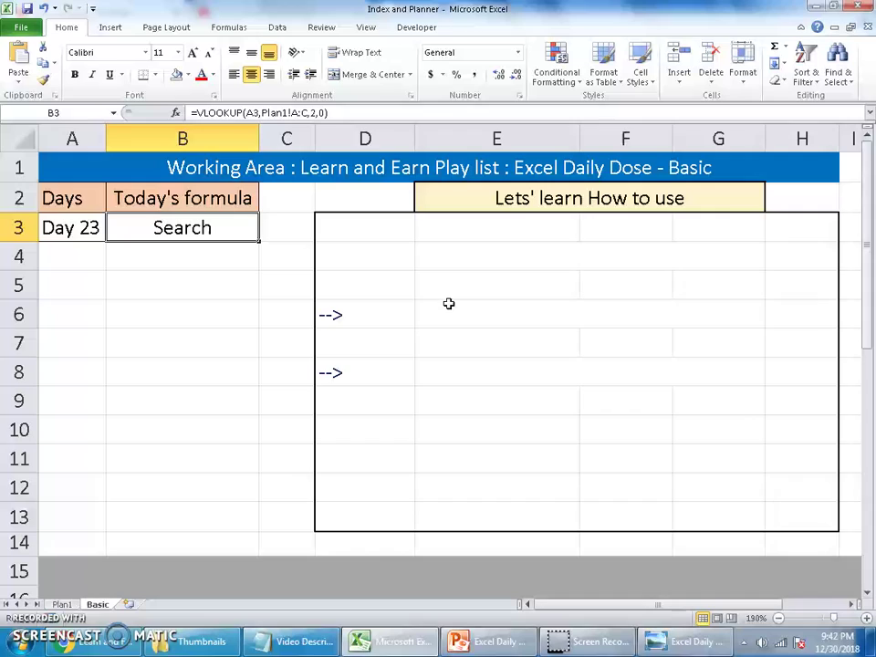
# - In E6, enter the partial formula =SEARCH("learn",E2 using the =se autocomplete
pyautogui.click(578, 313)
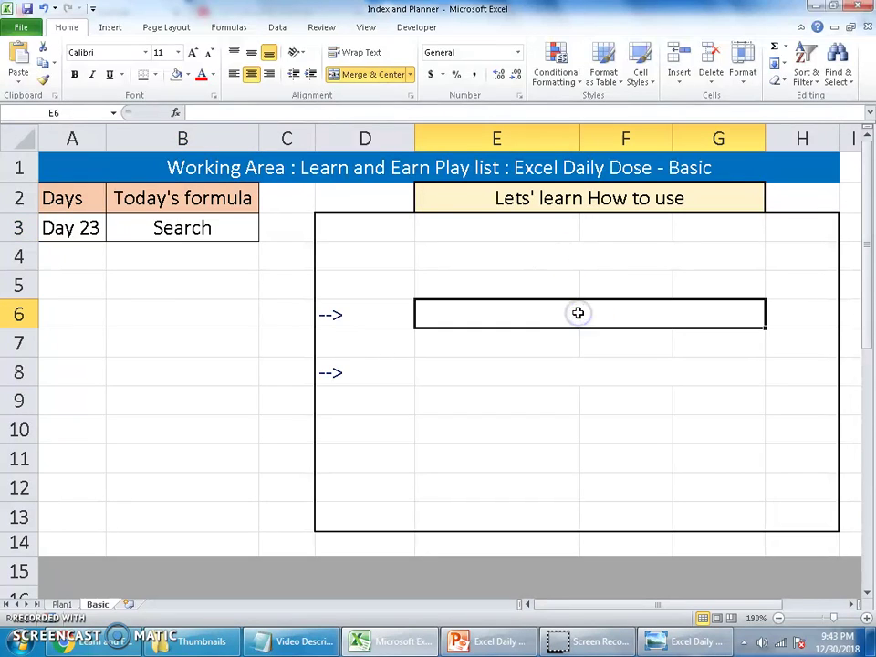
pyautogui.write('=')
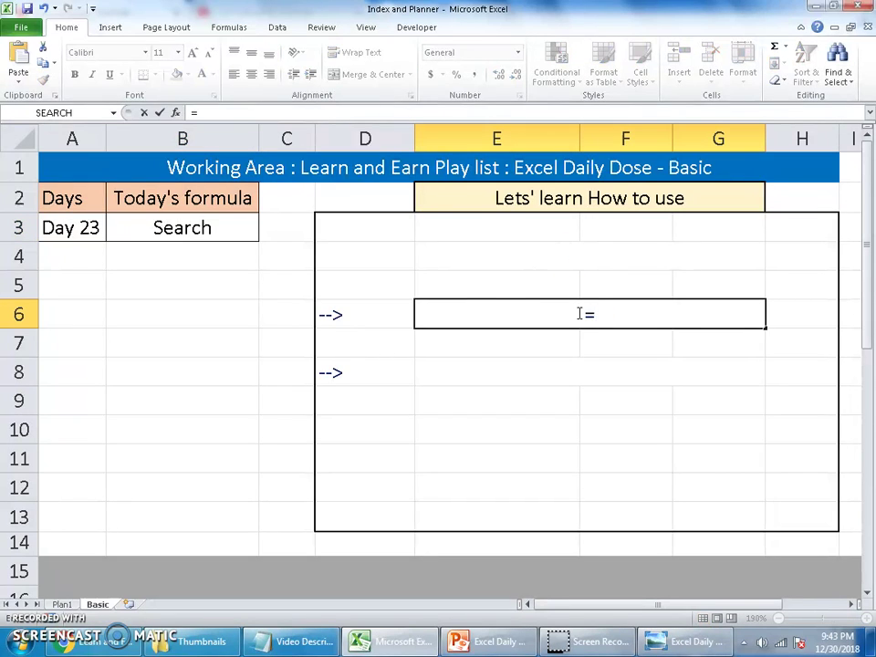
pyautogui.write('se')
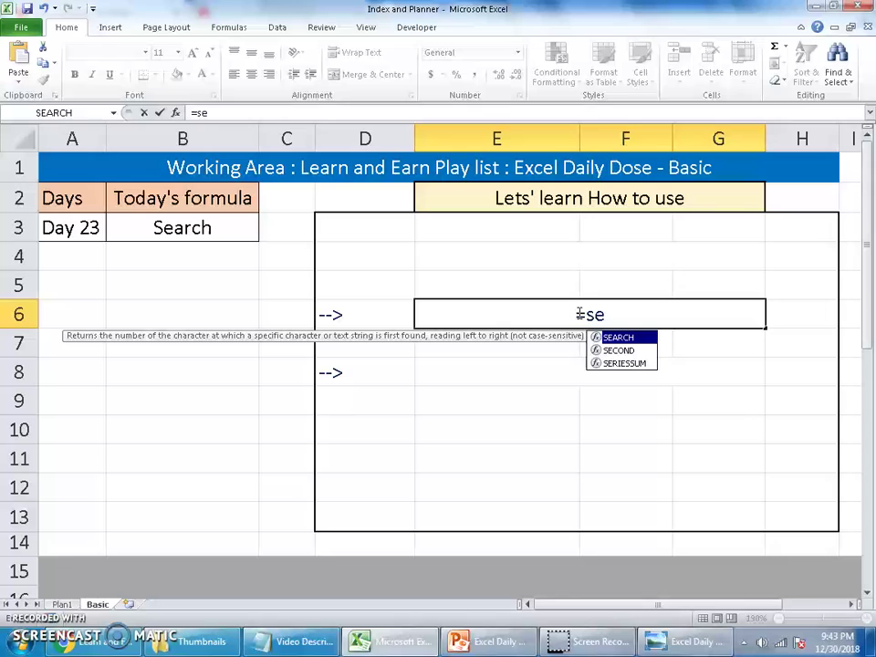
pyautogui.press('Tab')
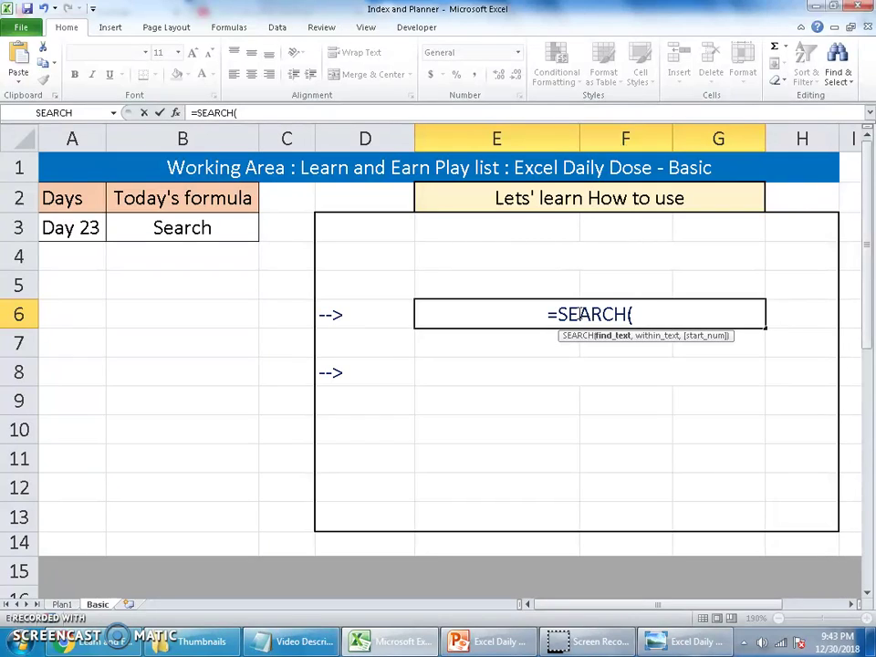
pyautogui.write('"')
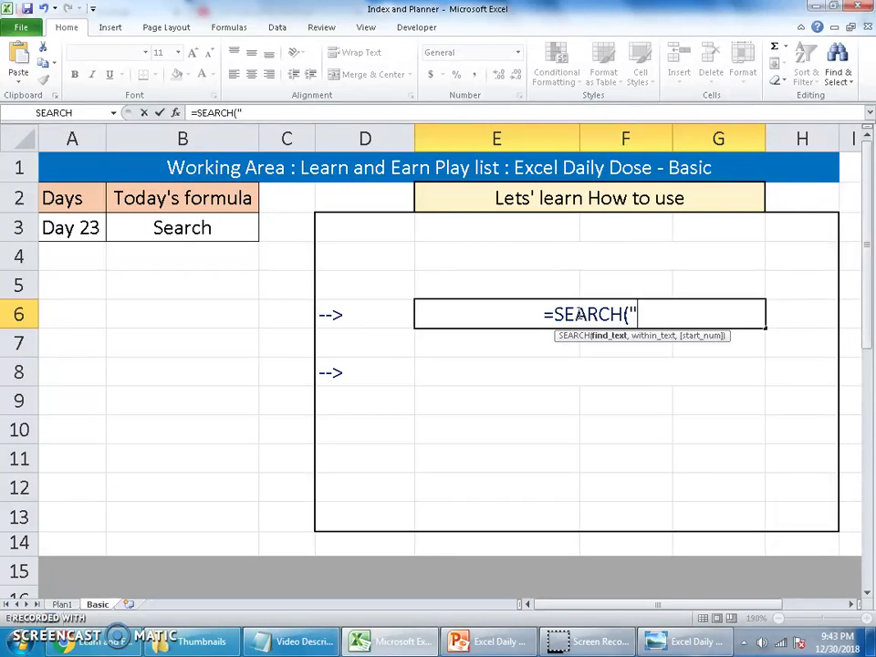
pyautogui.write('lea')
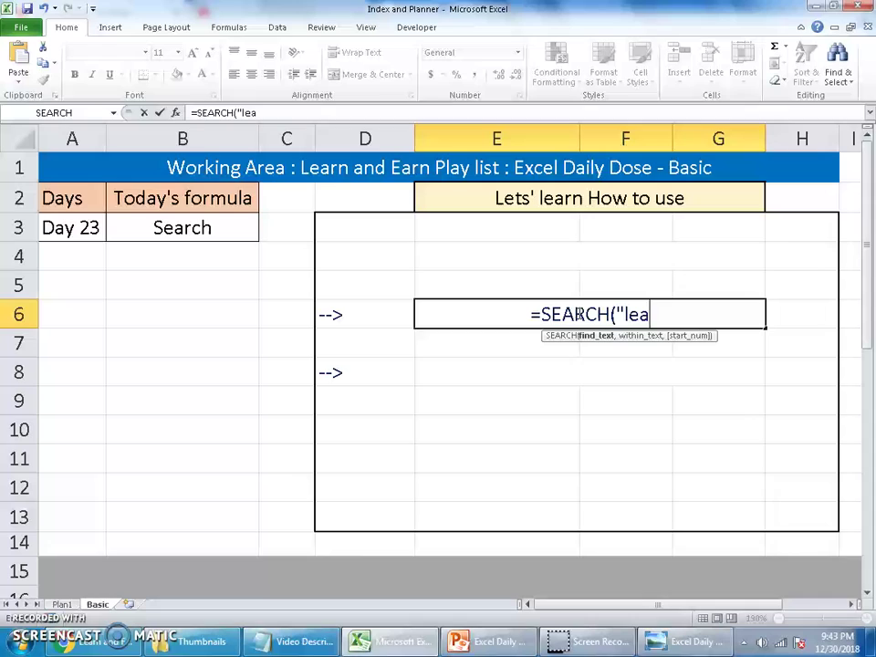
pyautogui.write('rn"')
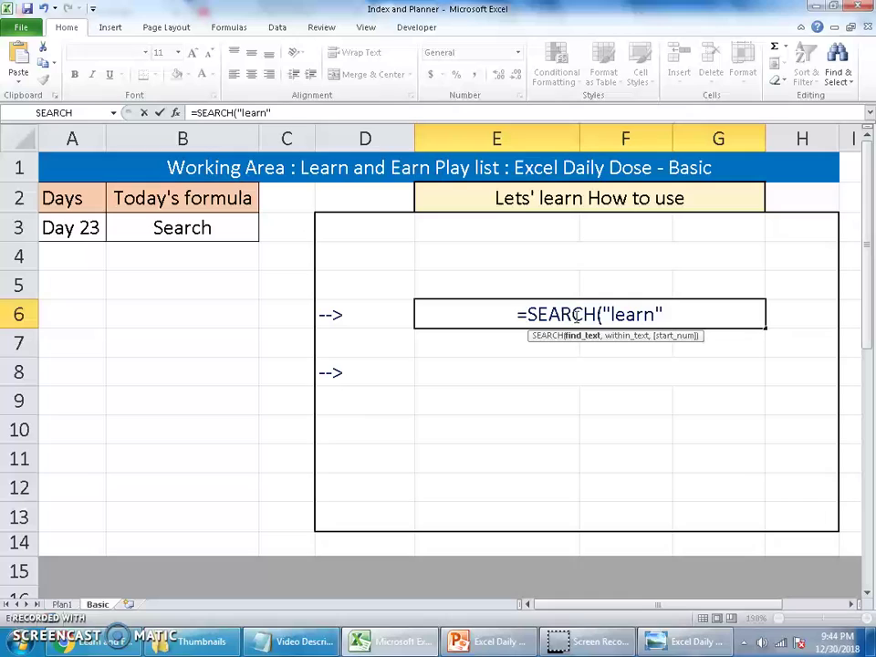
pyautogui.write(',')
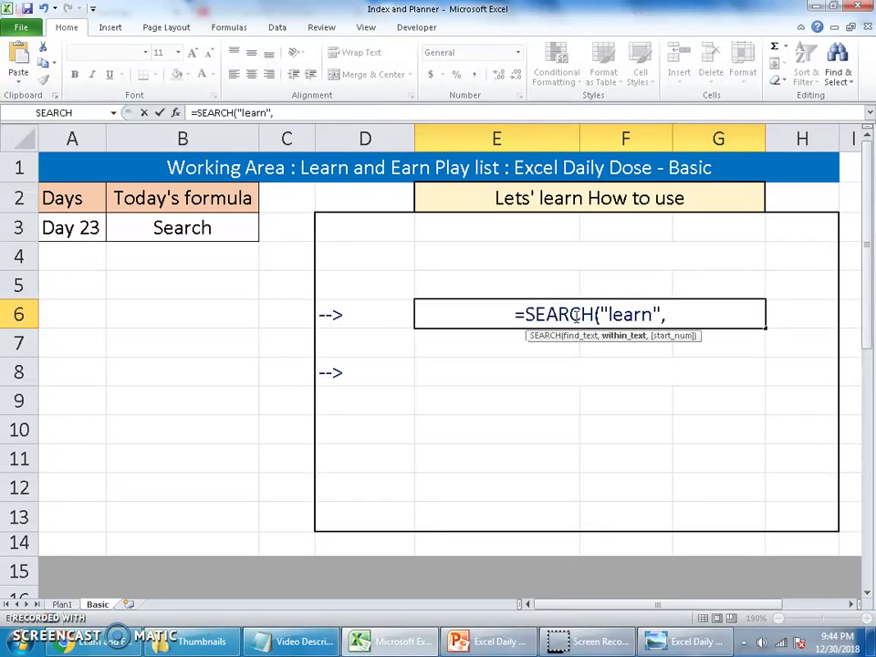
pyautogui.click(554, 322)
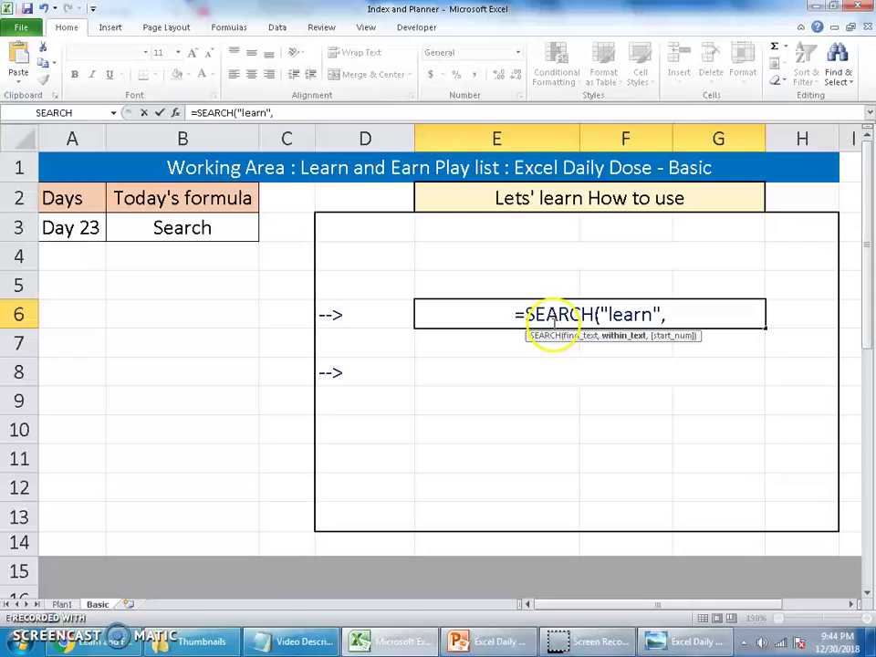
pyautogui.click(598, 198)
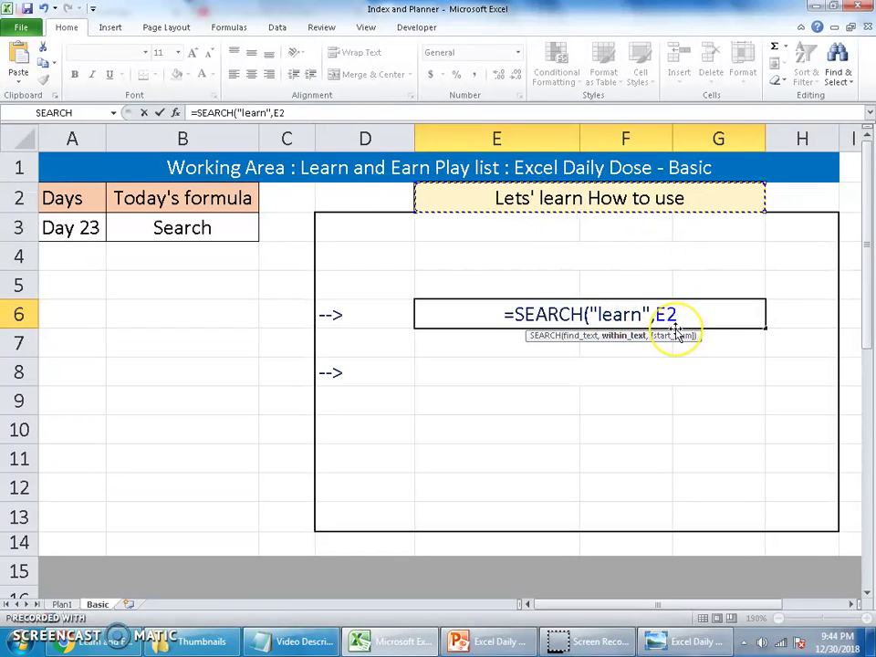
# - Drop the extra comma and commit =SEARCH("learn",E2) in E6, which returns 7
pyautogui.write(',')
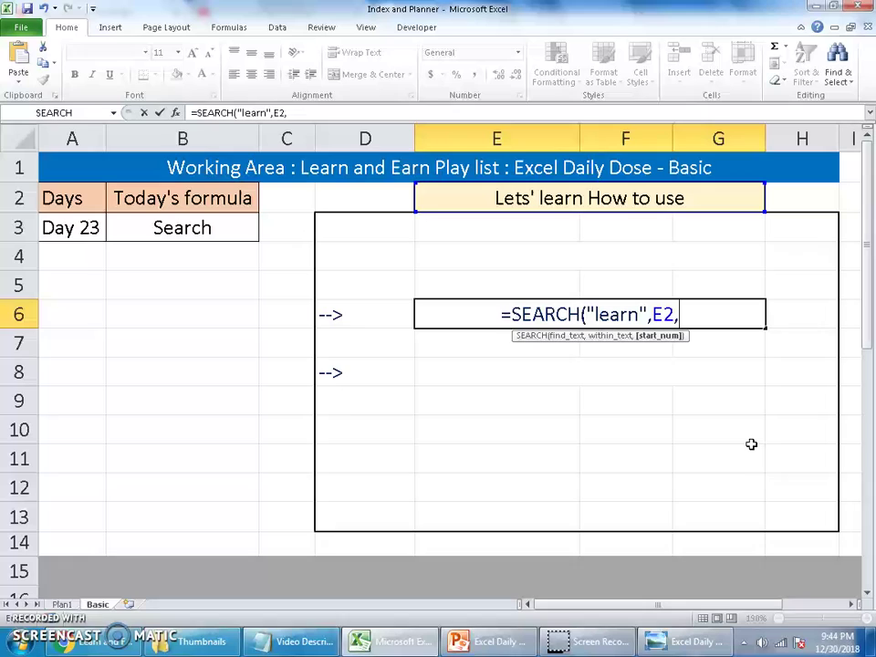
pyautogui.press('BackSpace')
pyautogui.hotkey('ctrl', 'Return')
pyautogui.press('F2')
pyautogui.press('Left')
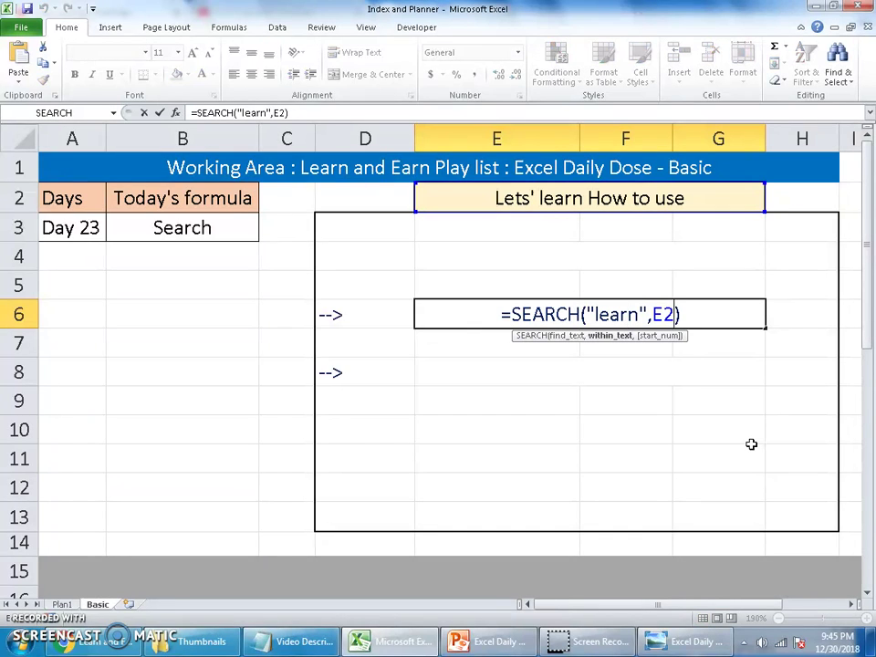
pyautogui.press('Return')
pyautogui.press('Up')
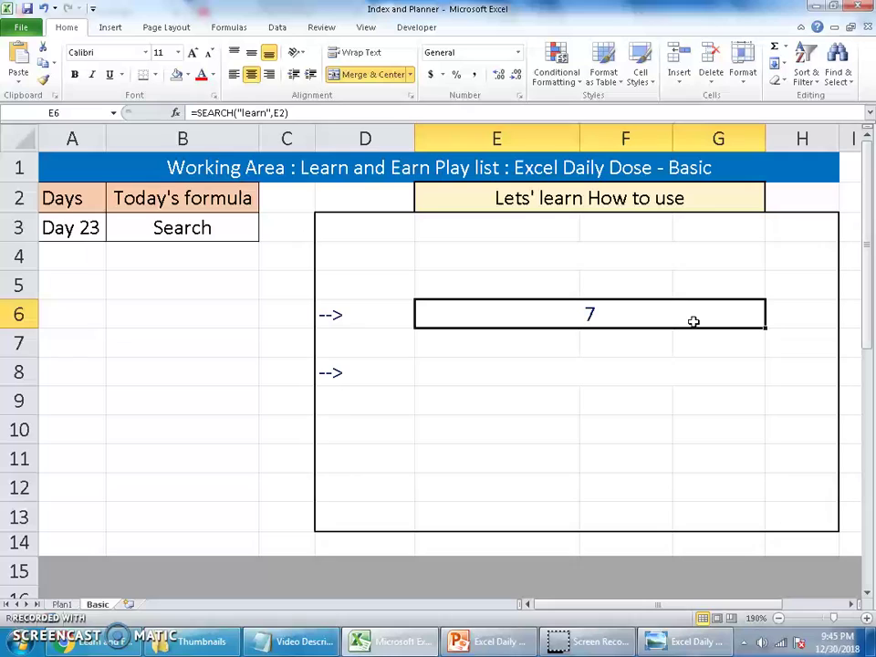
pyautogui.doubleClick(636, 319)
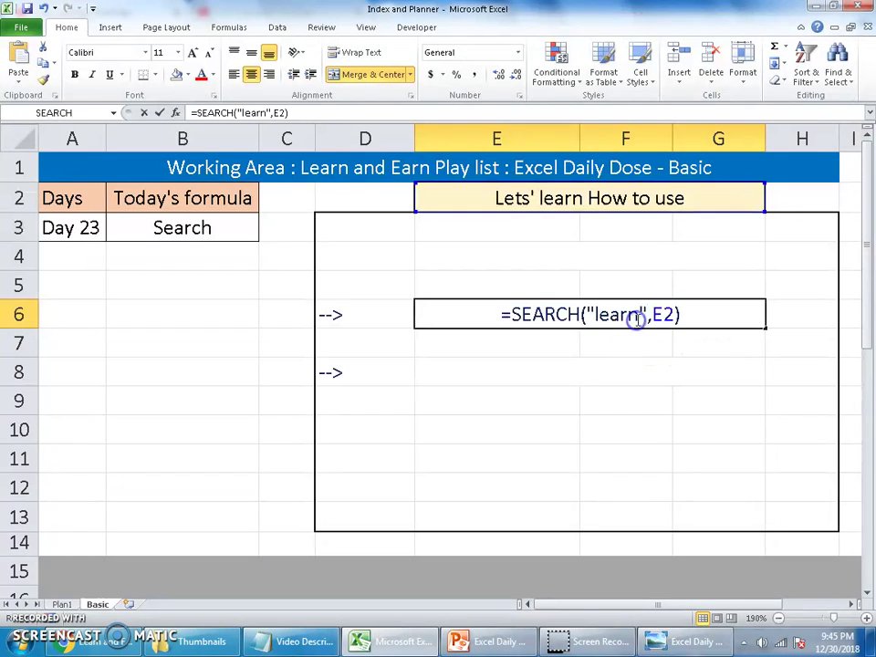
pyautogui.doubleClick(587, 315)
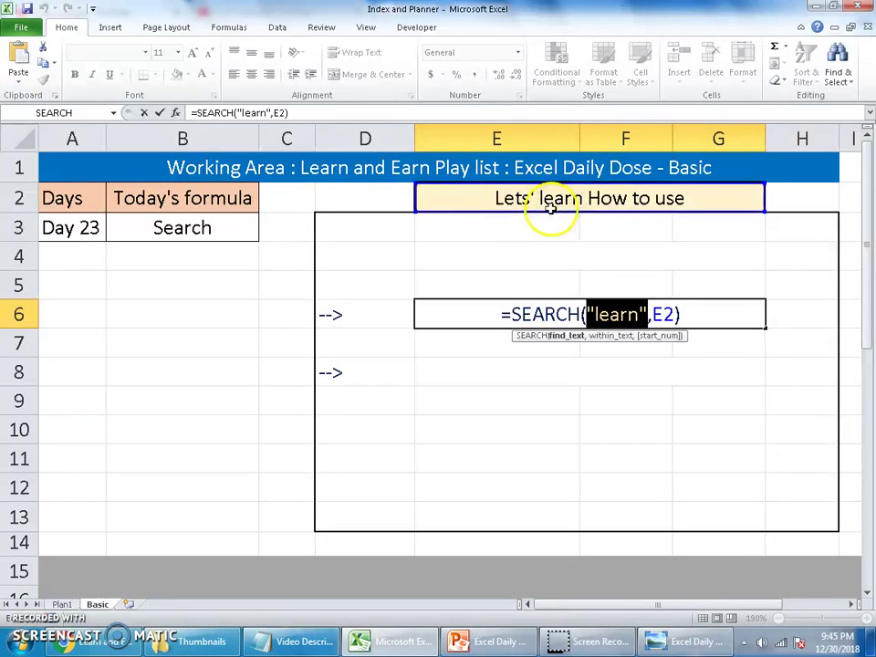
pyautogui.moveTo(652, 315); pyautogui.dragTo(678, 315)
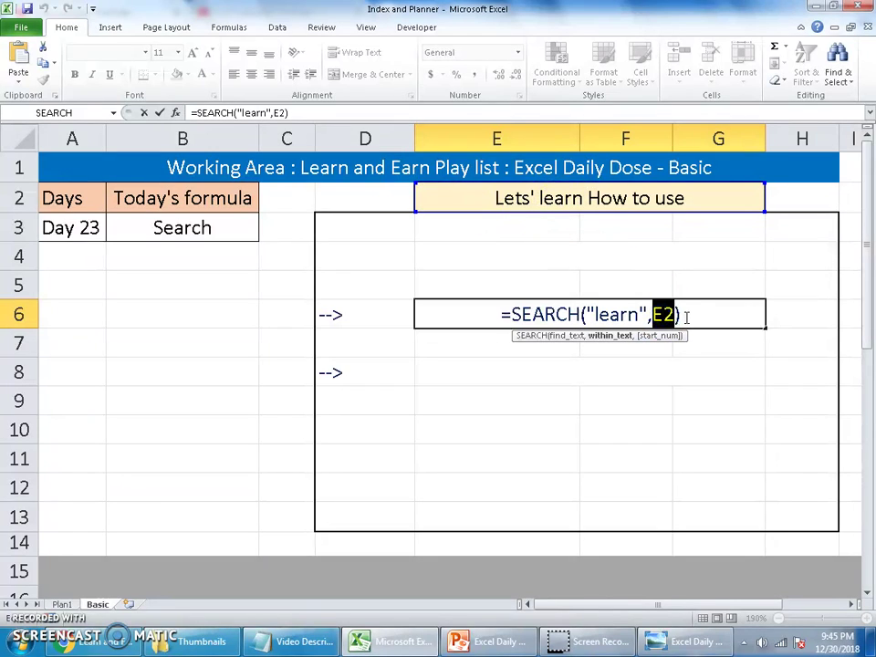
pyautogui.doubleClick(619, 315)
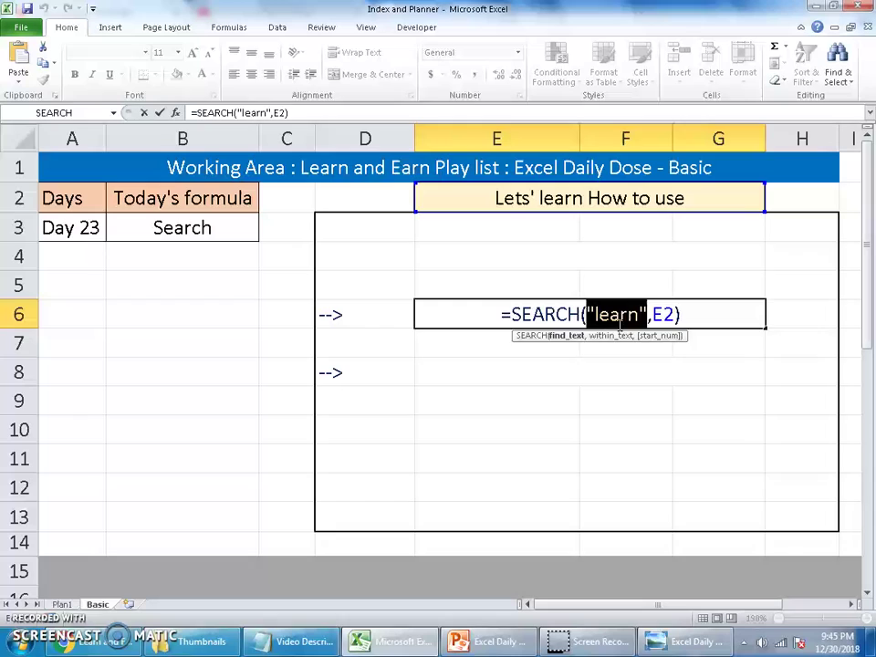
pyautogui.press('Return')
pyautogui.click(619, 325)
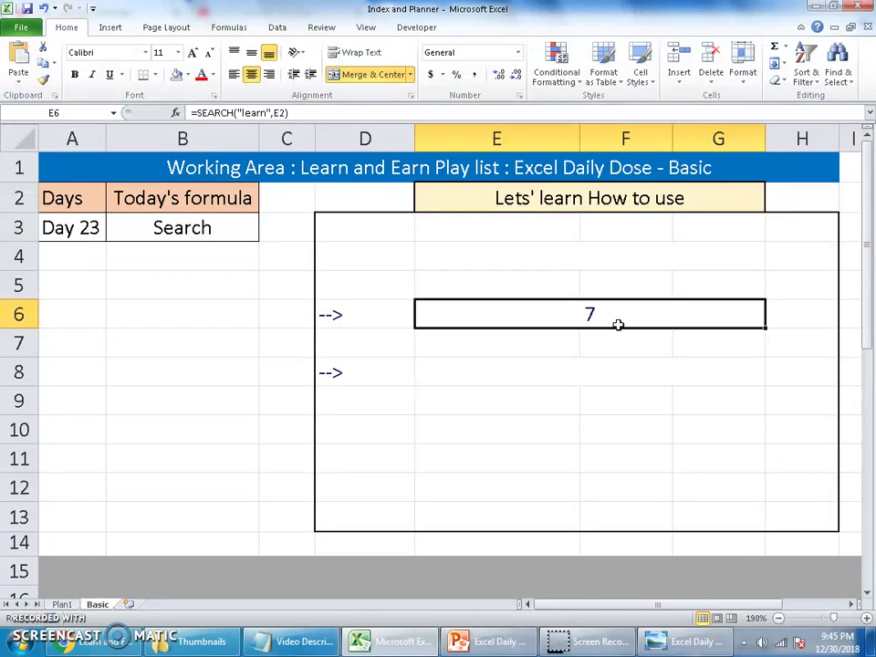
pyautogui.click(583, 196)
pyautogui.click(595, 311)
pyautogui.doubleClick(595, 310)
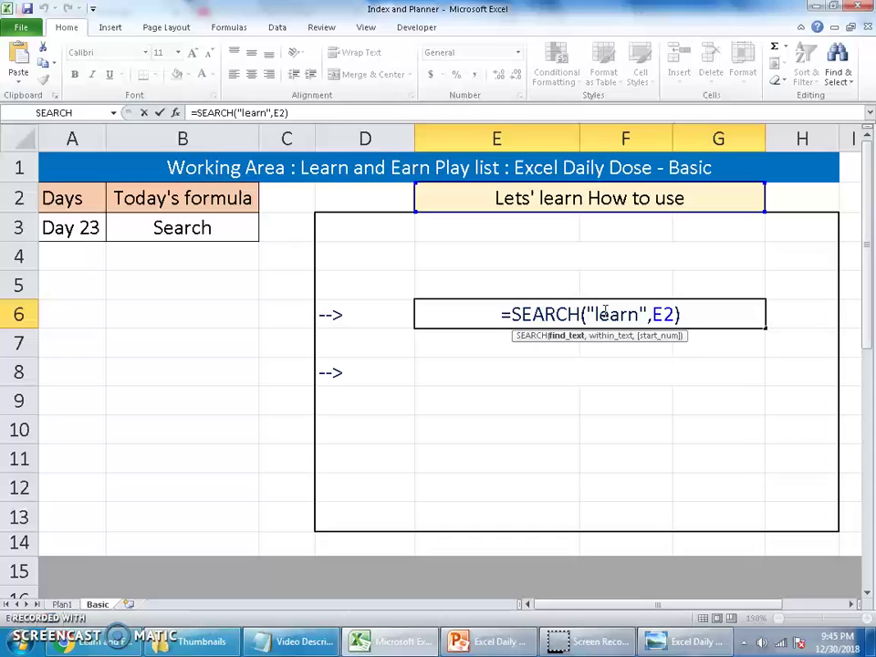
# - Change E6's search text to "slearn", making =SEARCH("slearn",E2) return #VALUE!
pyautogui.click(598, 313)
pyautogui.write('s')
pyautogui.hotkey('ctrl', 'Return')
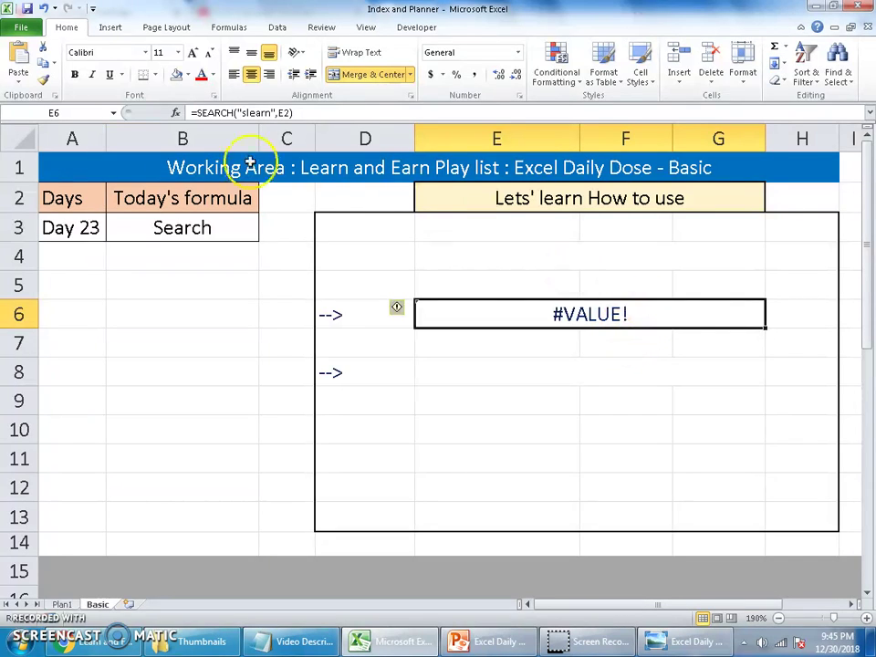
pyautogui.doubleClick(559, 314)
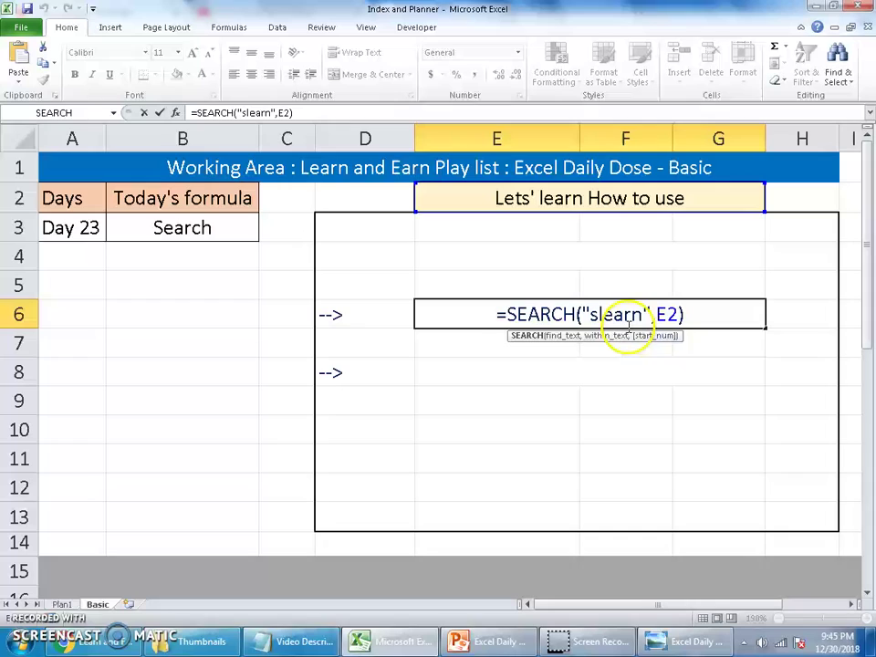
pyautogui.doubleClick(668, 314)
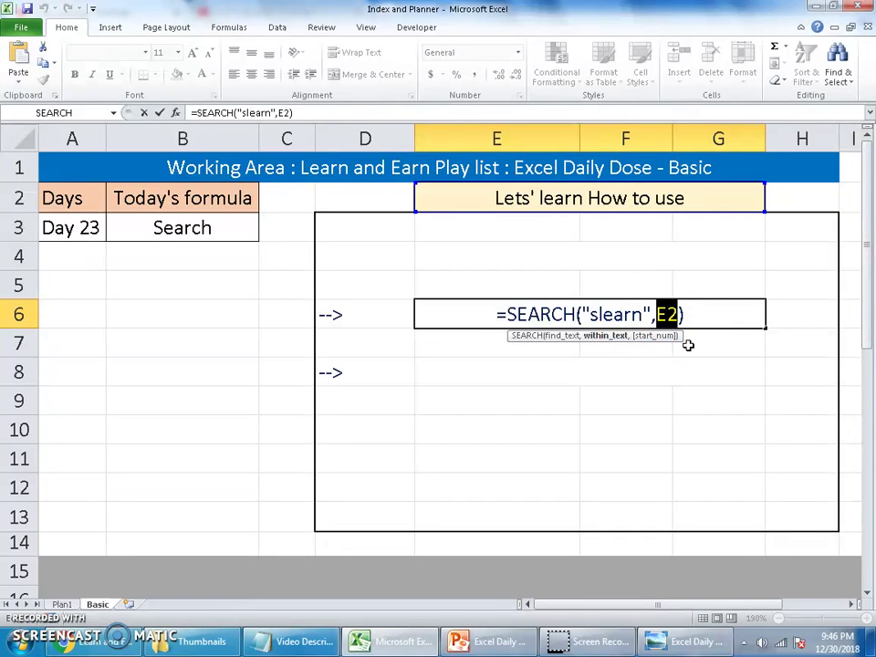
pyautogui.press('Return')
# - Move the selection from E6 to A3 (Day 23), then switch to the YouTube Videos page
pyautogui.press('Up')
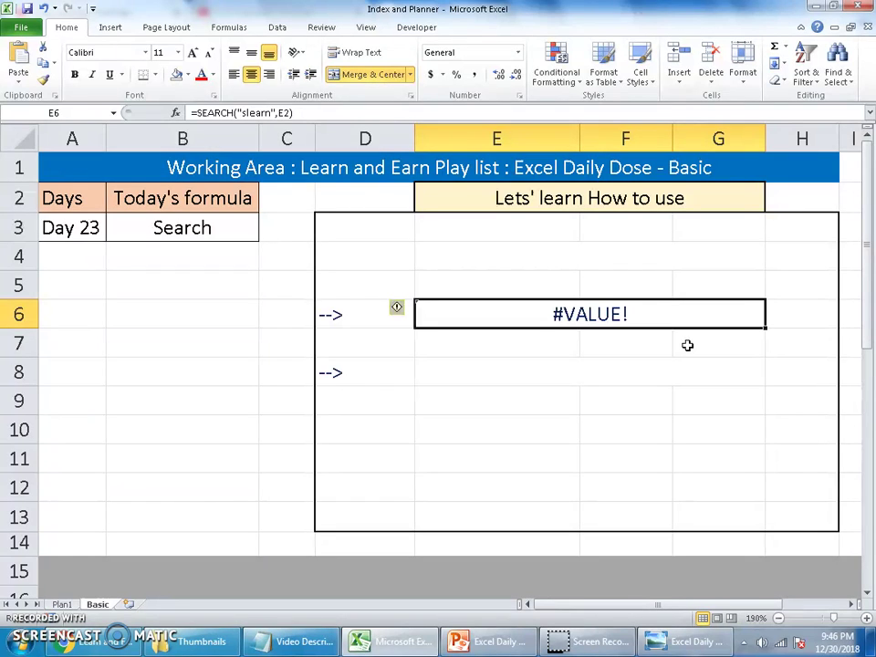
pyautogui.press('Left')
pyautogui.press('Left')
pyautogui.press('Left')
pyautogui.press('Left')
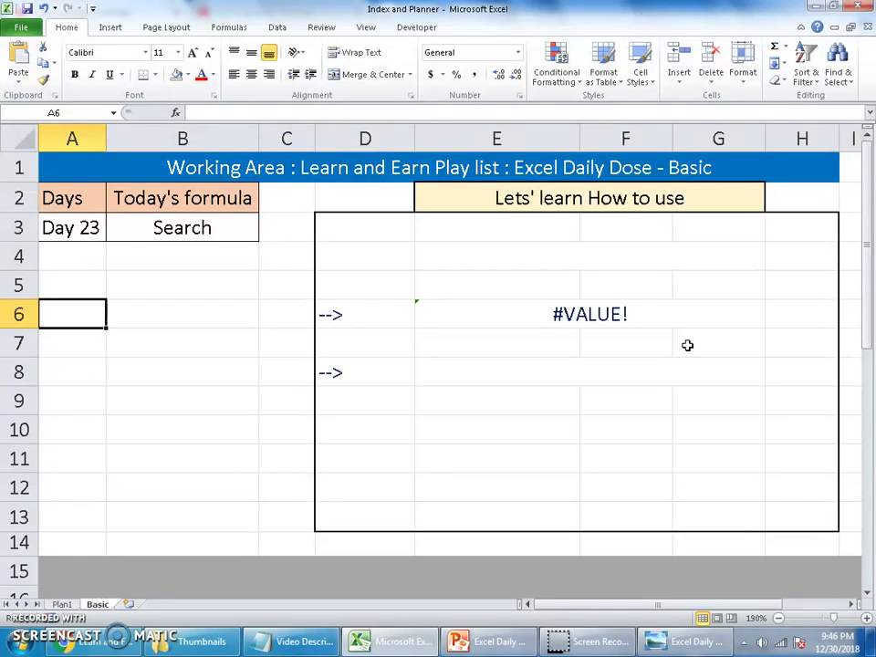
pyautogui.press('Up')
pyautogui.press('Up')
pyautogui.press('Up')
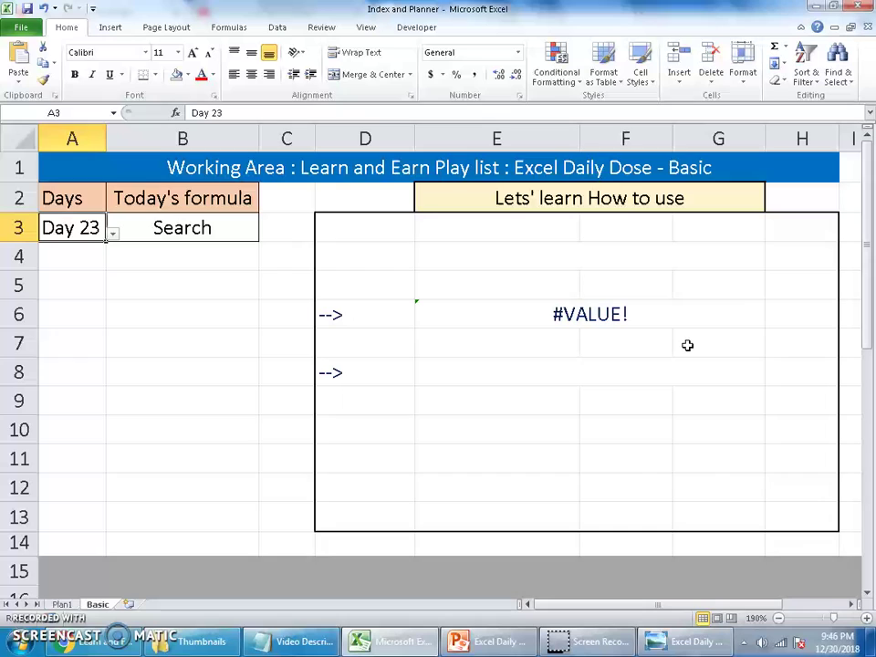
pyautogui.click(94, 648)
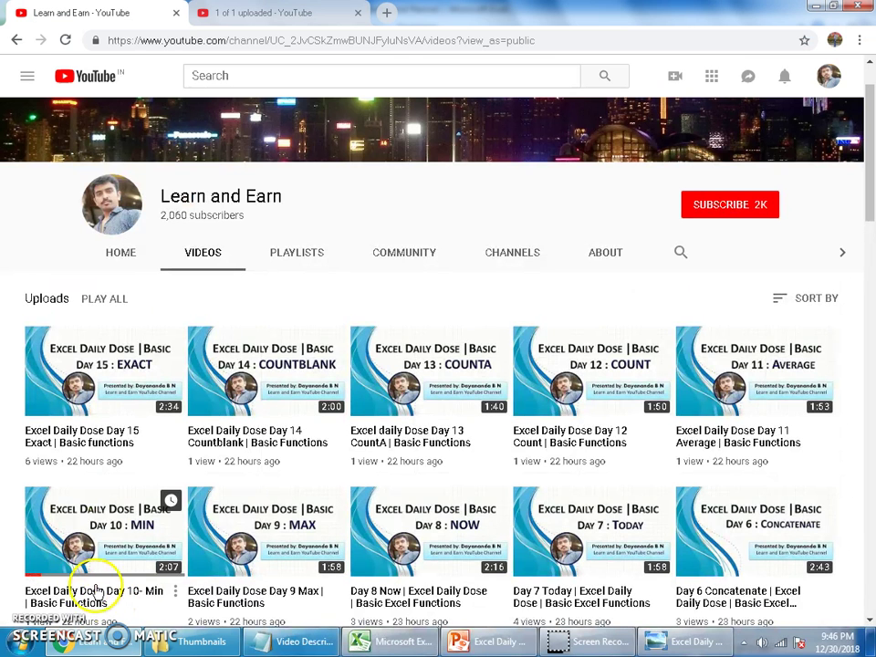